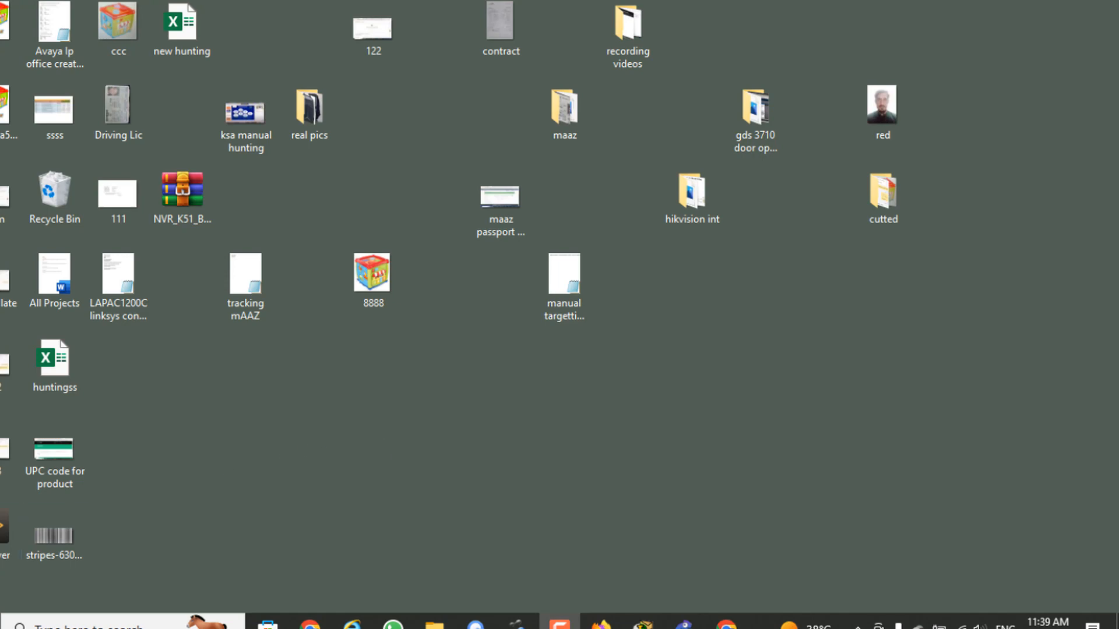
Step: Find and open the Avaya IP Office Manager application
key("super")
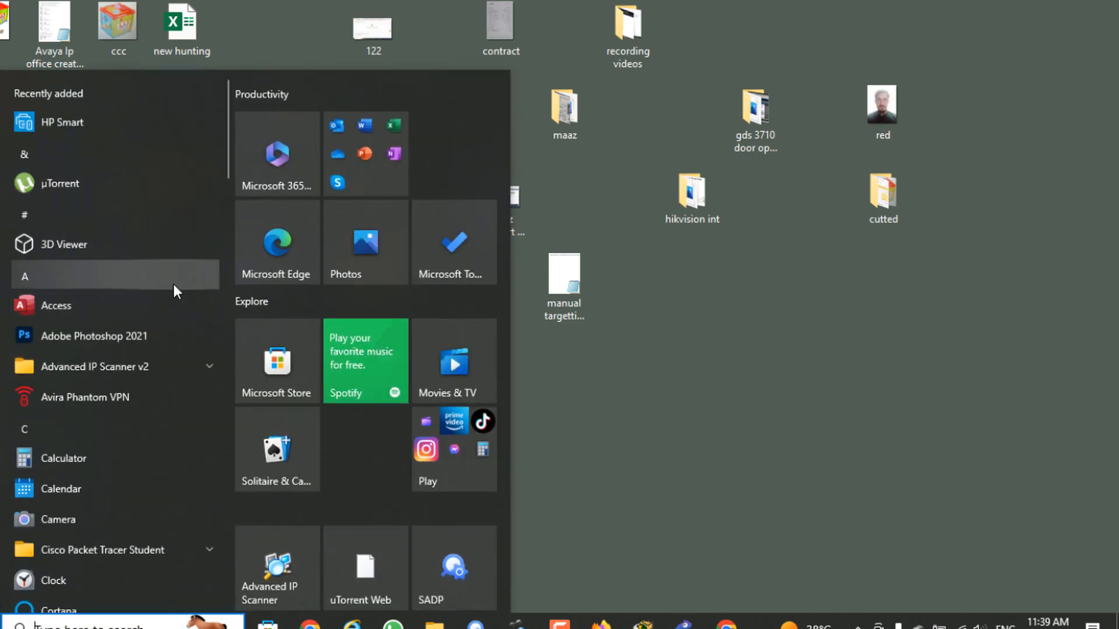
type("man")
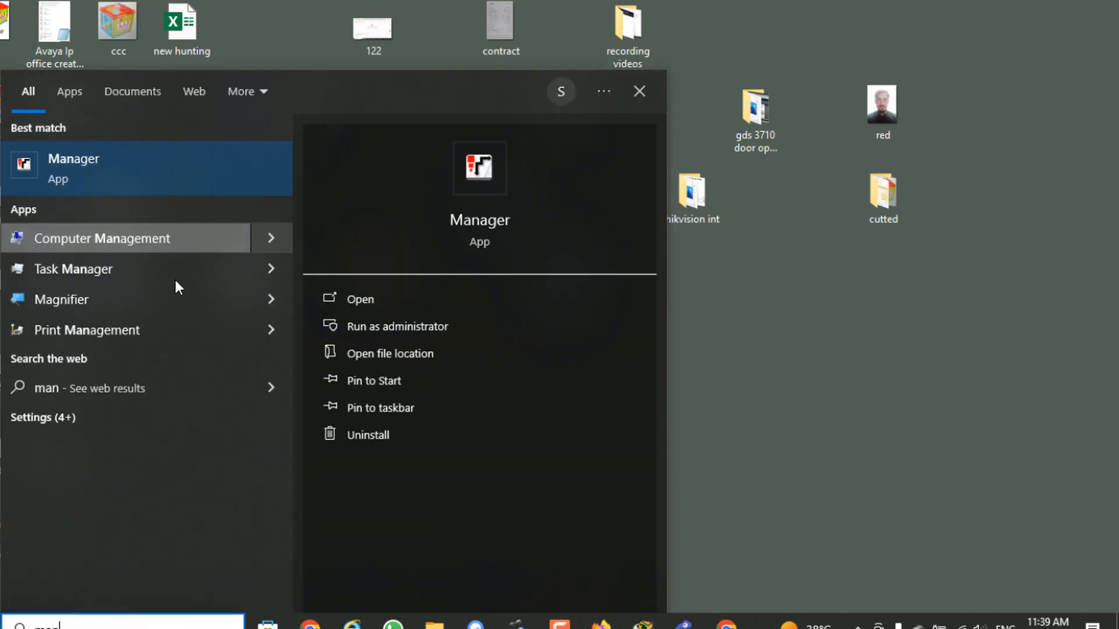
left_click(148, 181)
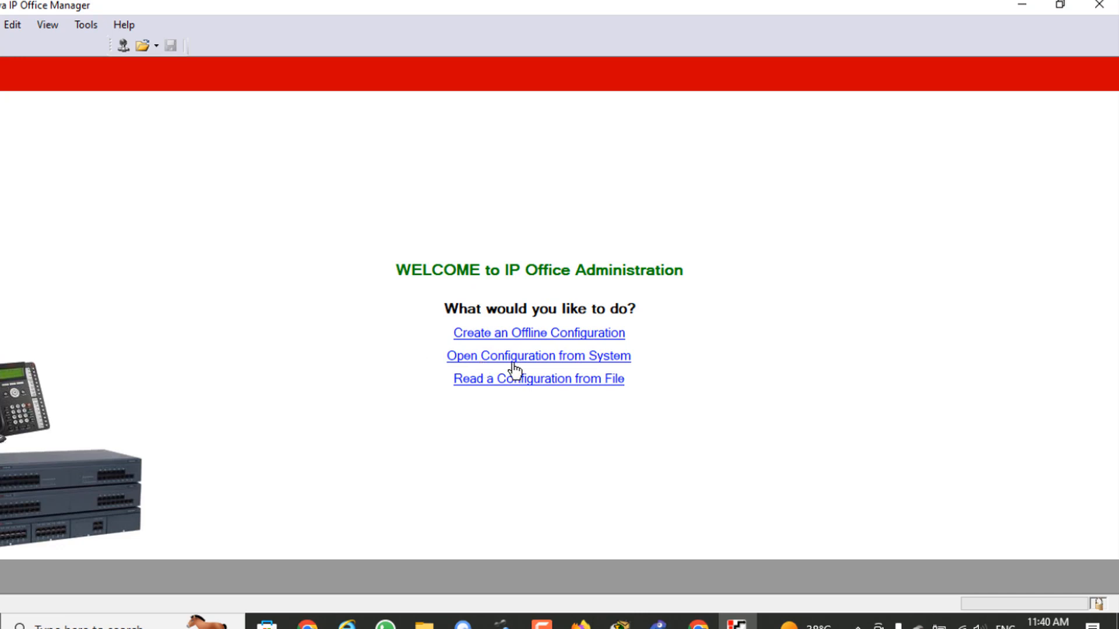
Step: Start creating an offline configuration and set its configuration type to IP Office Standard Mode
left_click(551, 364)
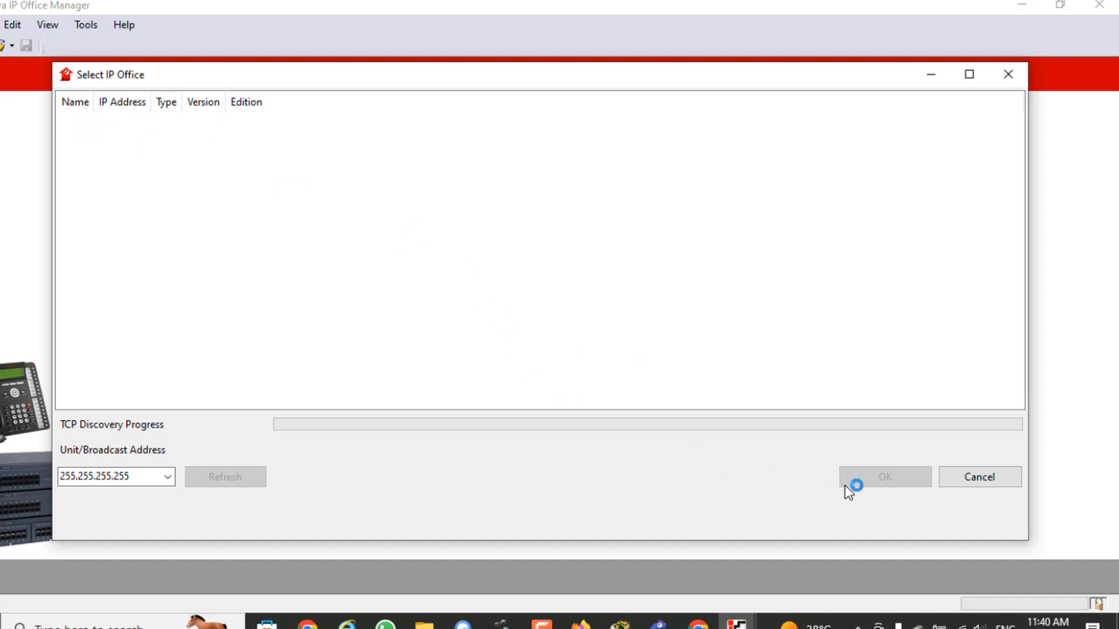
left_click(980, 478)
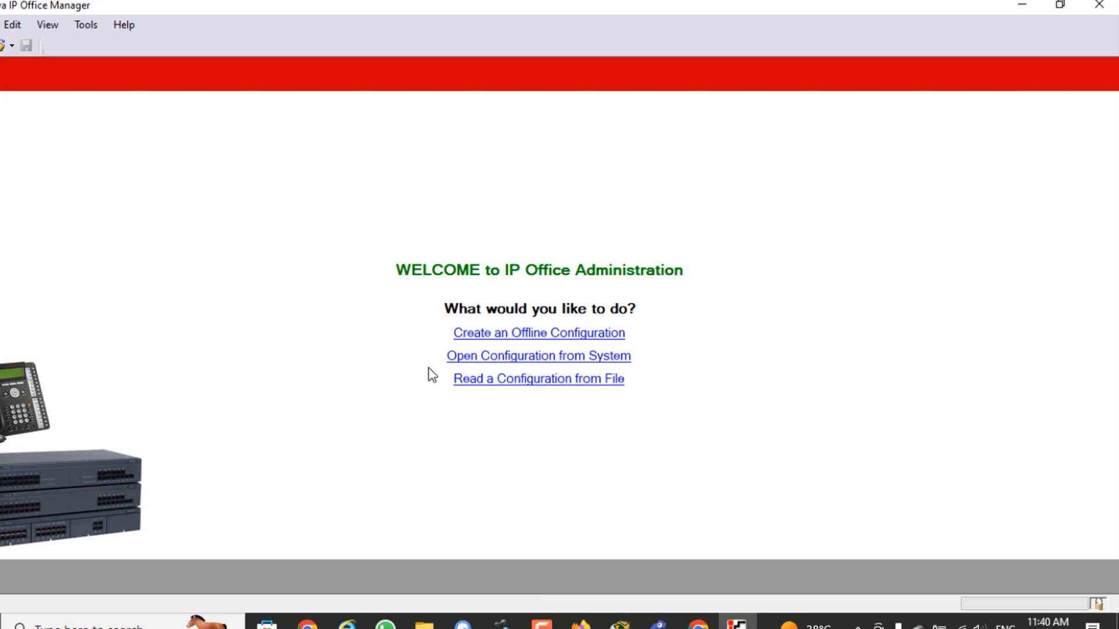
left_click(539, 345)
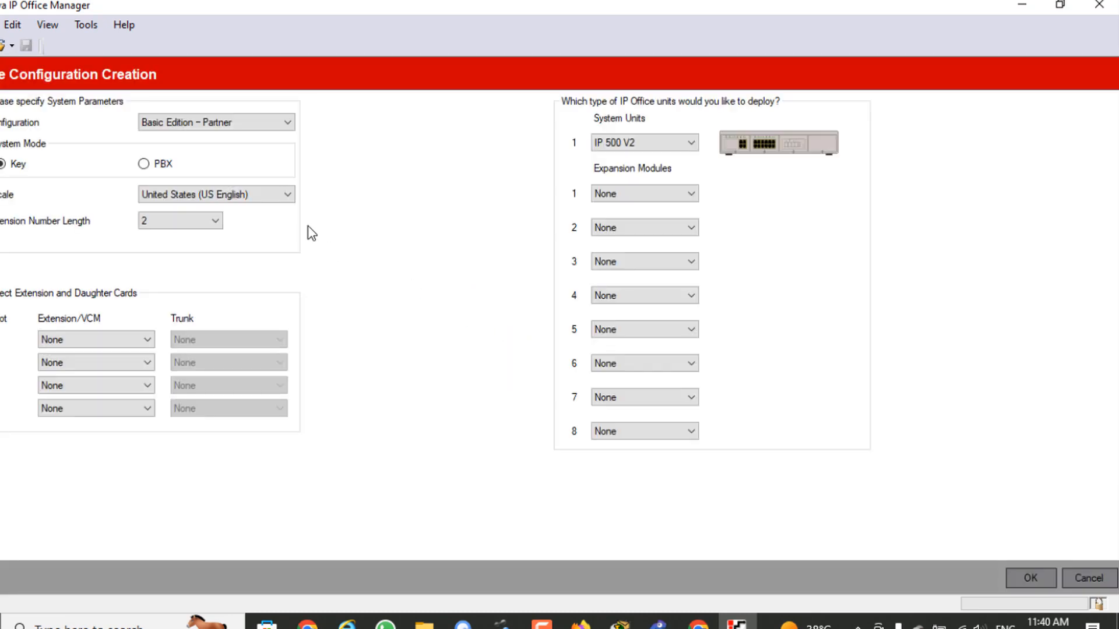
left_click(147, 165)
left_click(219, 121)
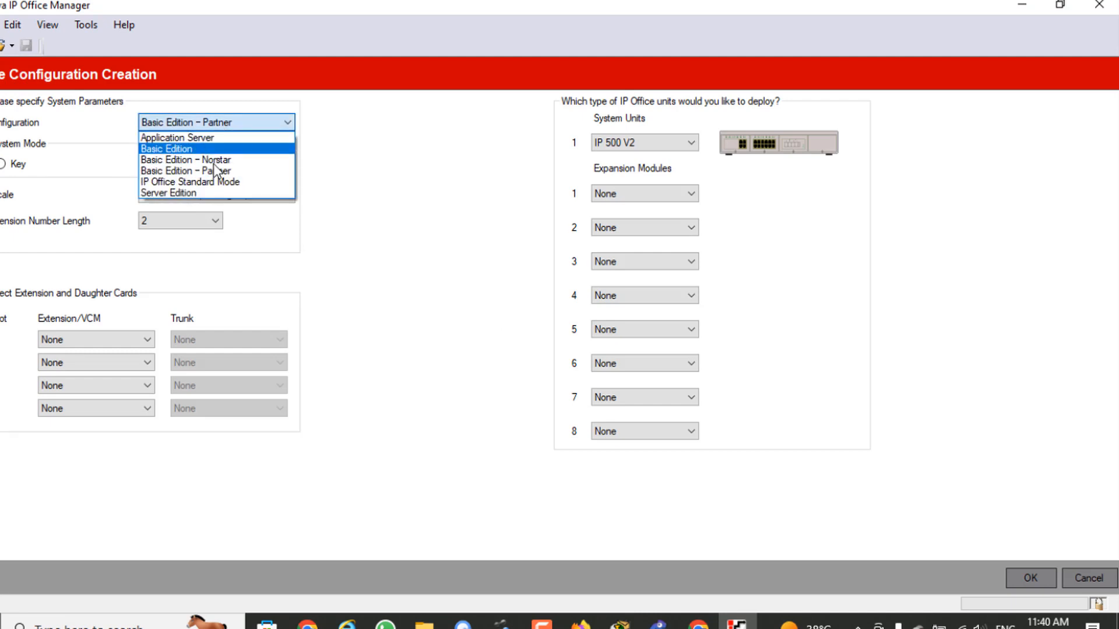
left_click(222, 182)
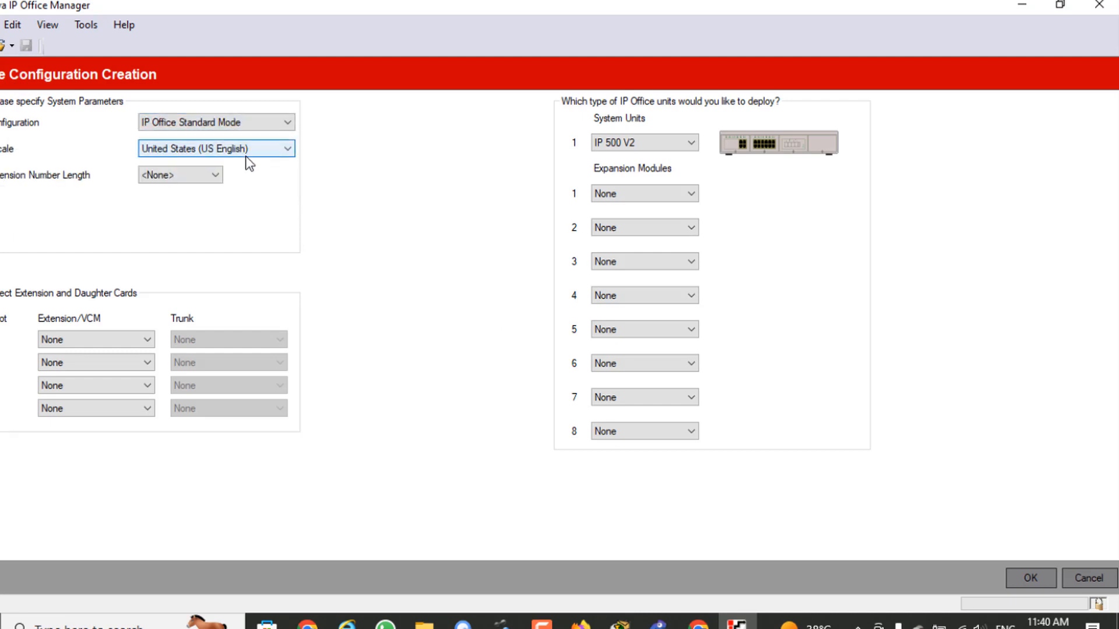
Step: Assign ATM16 to expansion module 1 and DS16 V2 to expansion module 2, and generate the offline configuration
left_click(618, 197)
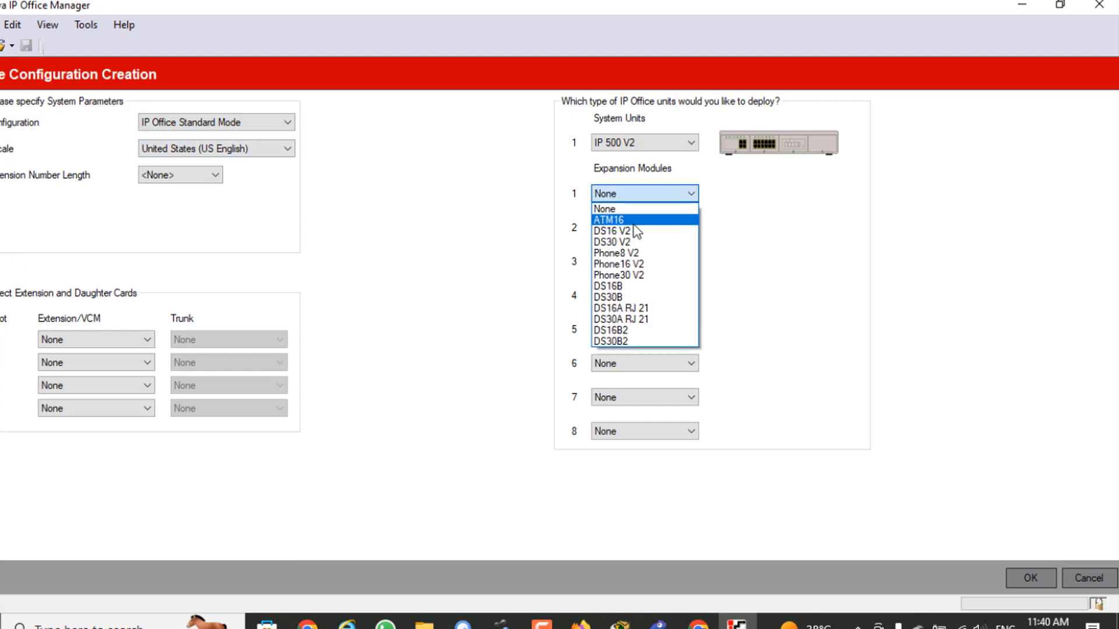
left_click(636, 221)
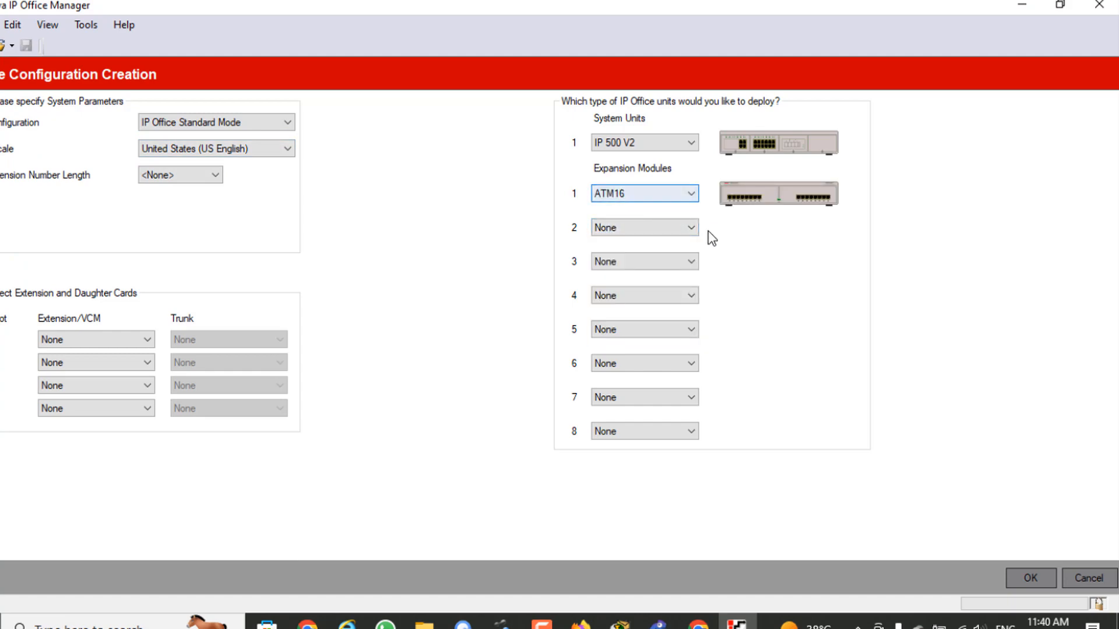
left_click(676, 230)
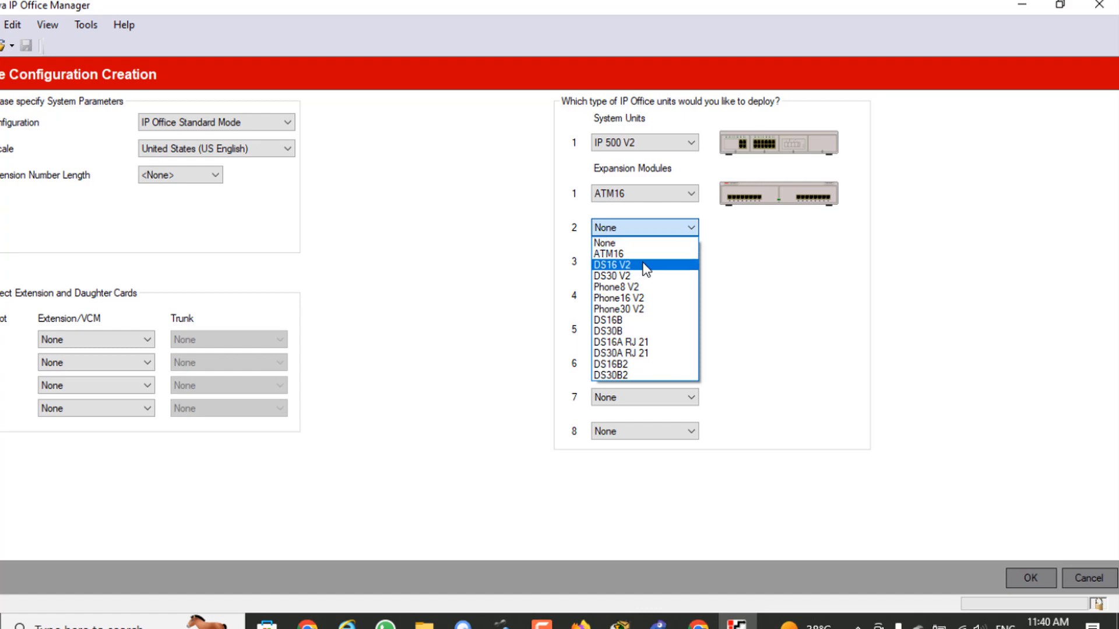
left_click(645, 266)
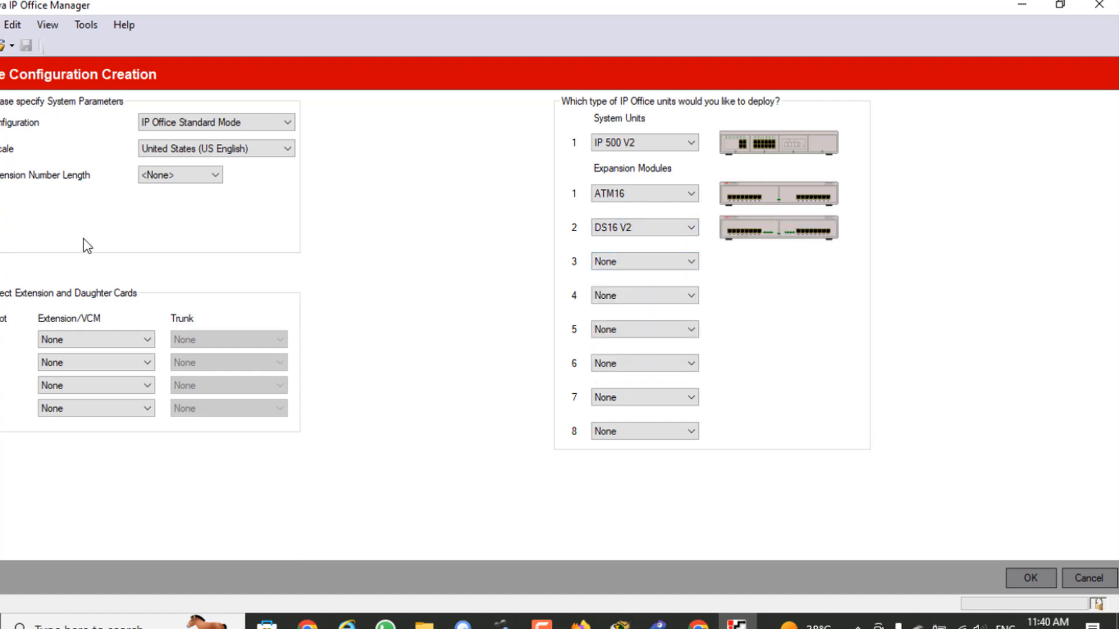
left_click(1026, 585)
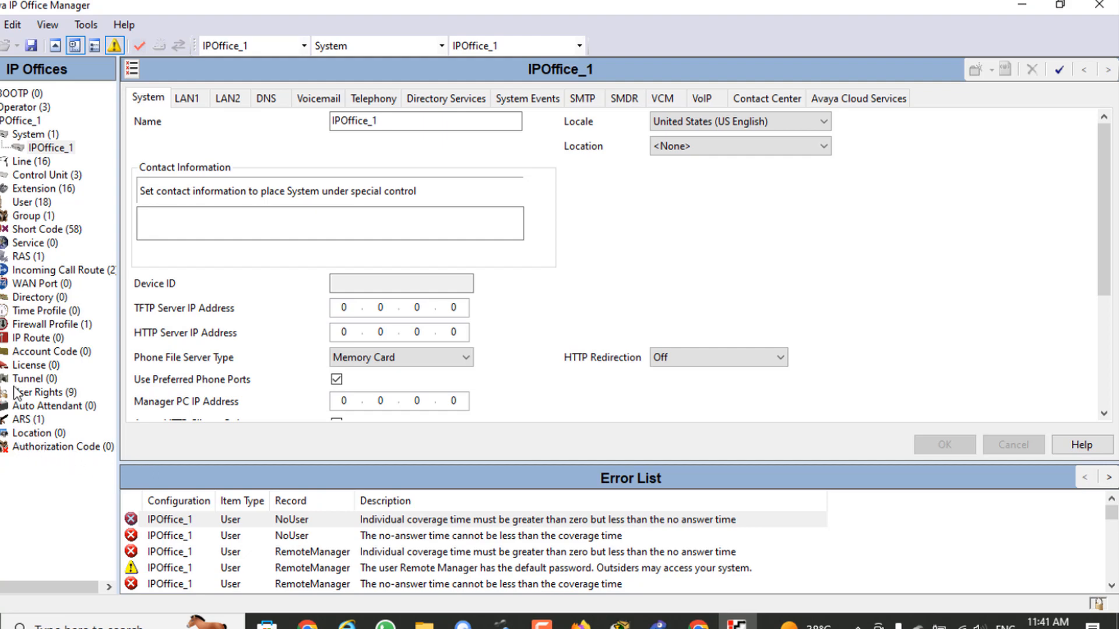
Step: Examine the license page of the IPOffice_1 configuration, including its feature list and PLDS details
left_click(40, 366)
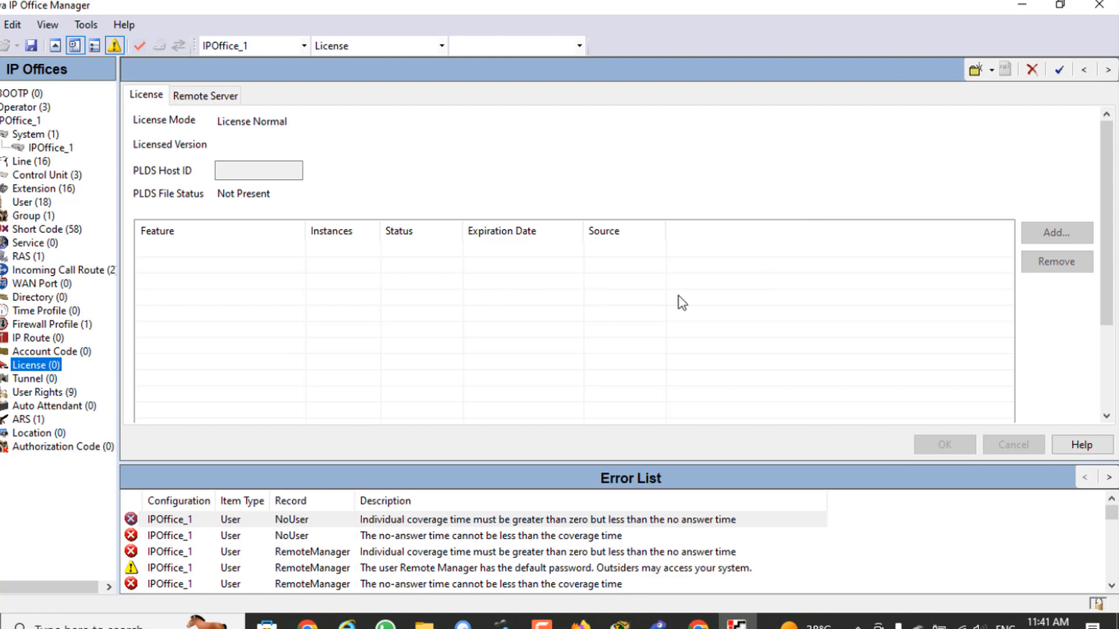
left_click(665, 294)
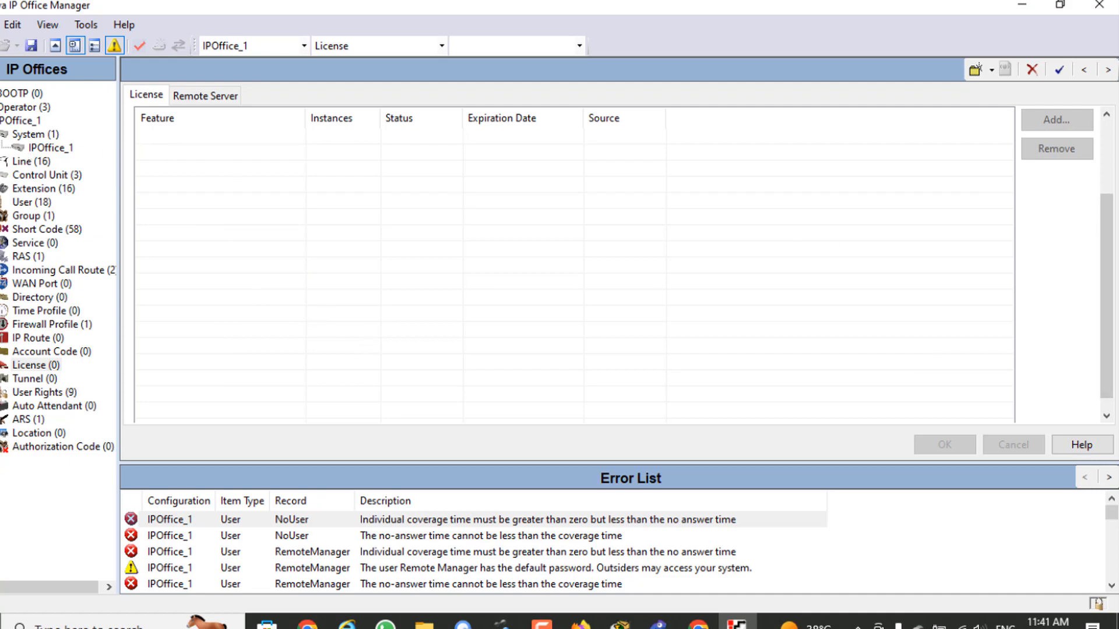
left_click_drag(1104, 254, 1065, 167)
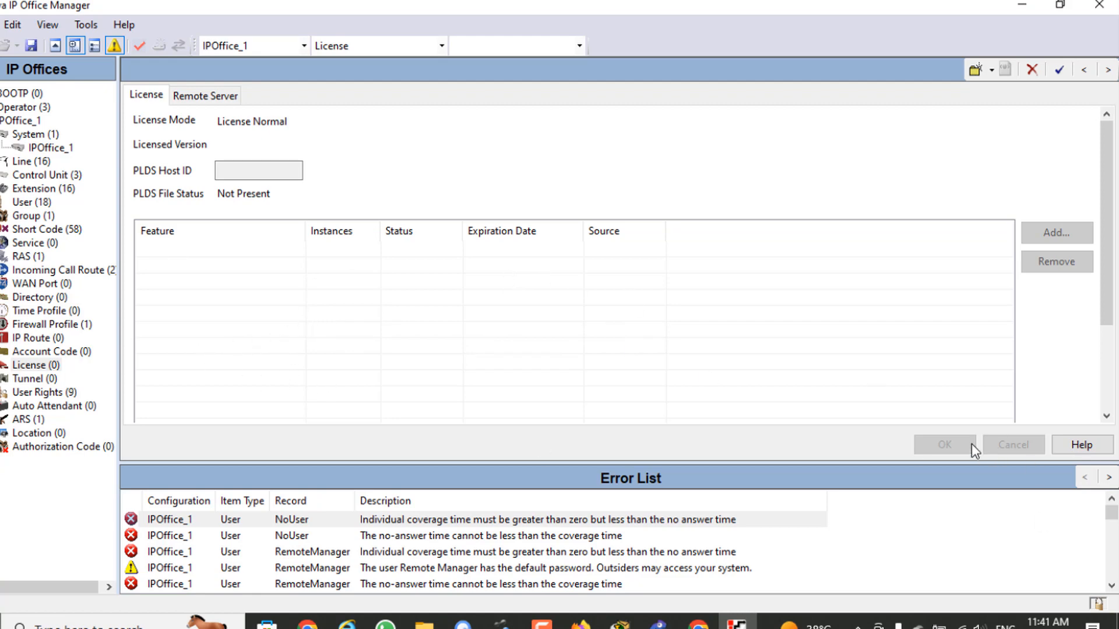
Step: Review the IPOffice_1 system's name and its LAN1 IP address settings
left_click(60, 149)
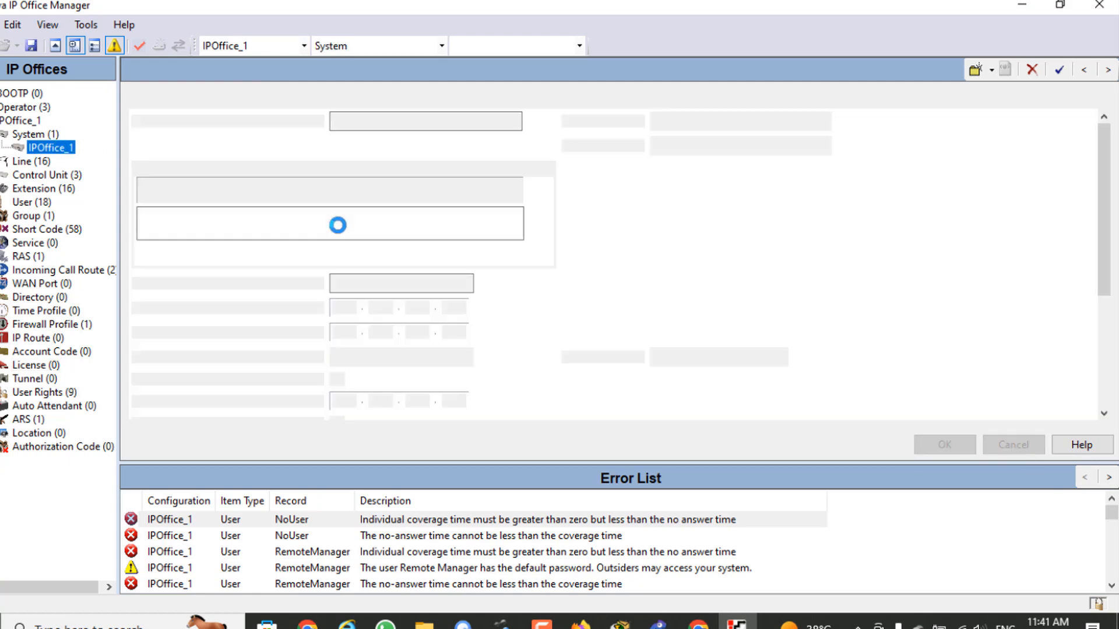
left_click(394, 122)
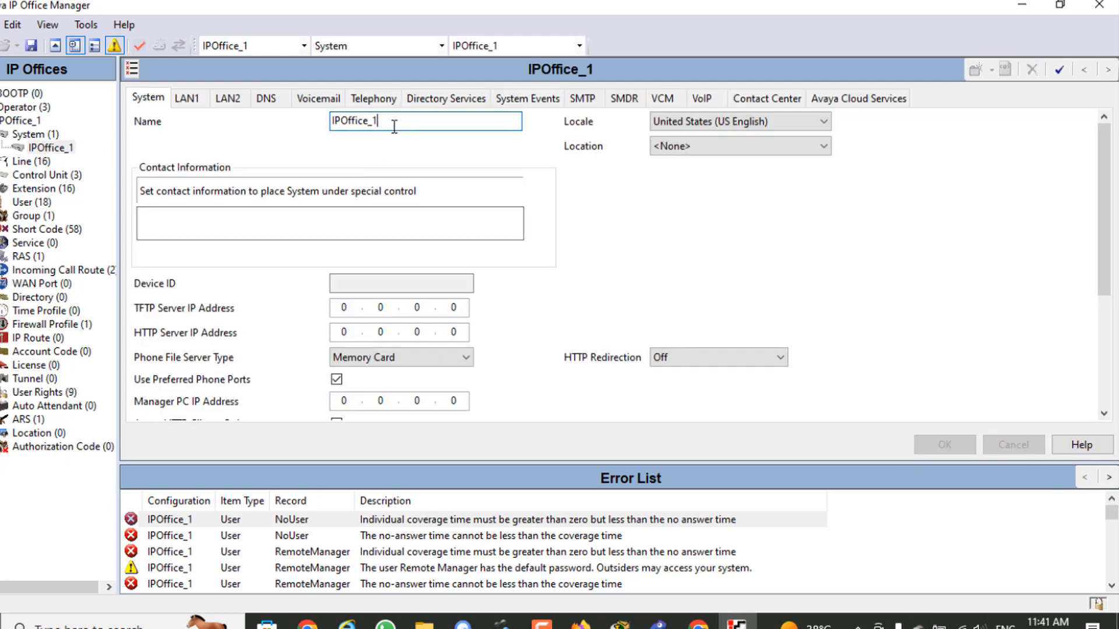
mouse_move(395, 127)
left_mouse_down()
mouse_move(313, 111)
mouse_move(392, 132)
left_mouse_up()
left_click(183, 103)
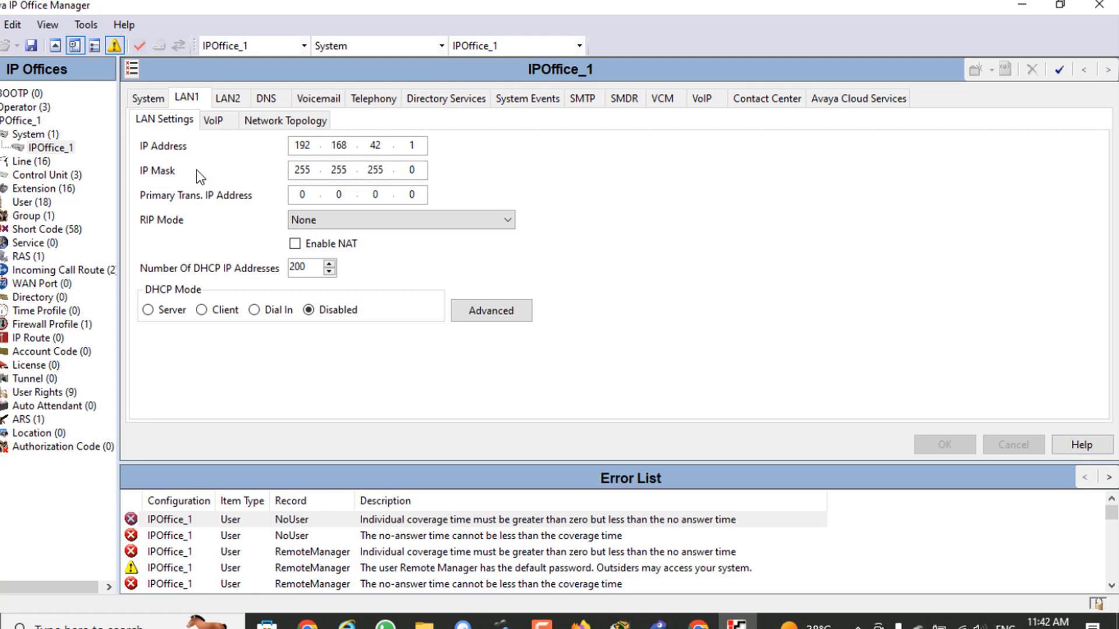
left_click_drag(362, 144, 386, 146)
left_click_drag(299, 144, 328, 141)
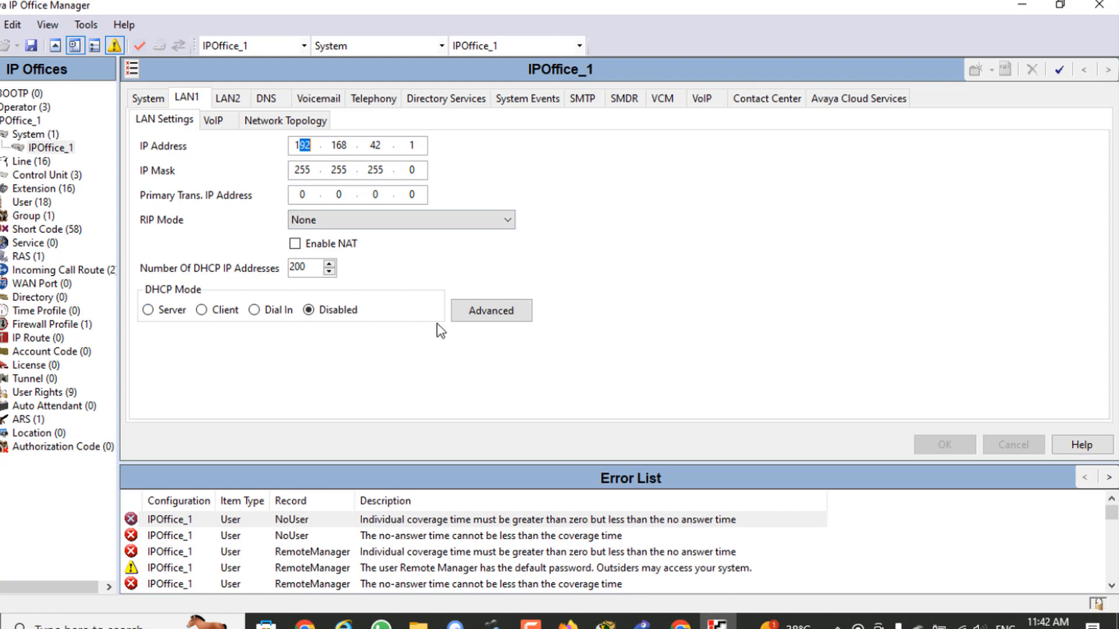
Step: Set the LAN1 DHCP mode to Server, apply the DHCP pools to Avaya IP phones only, and save
left_click(150, 311)
left_click(478, 309)
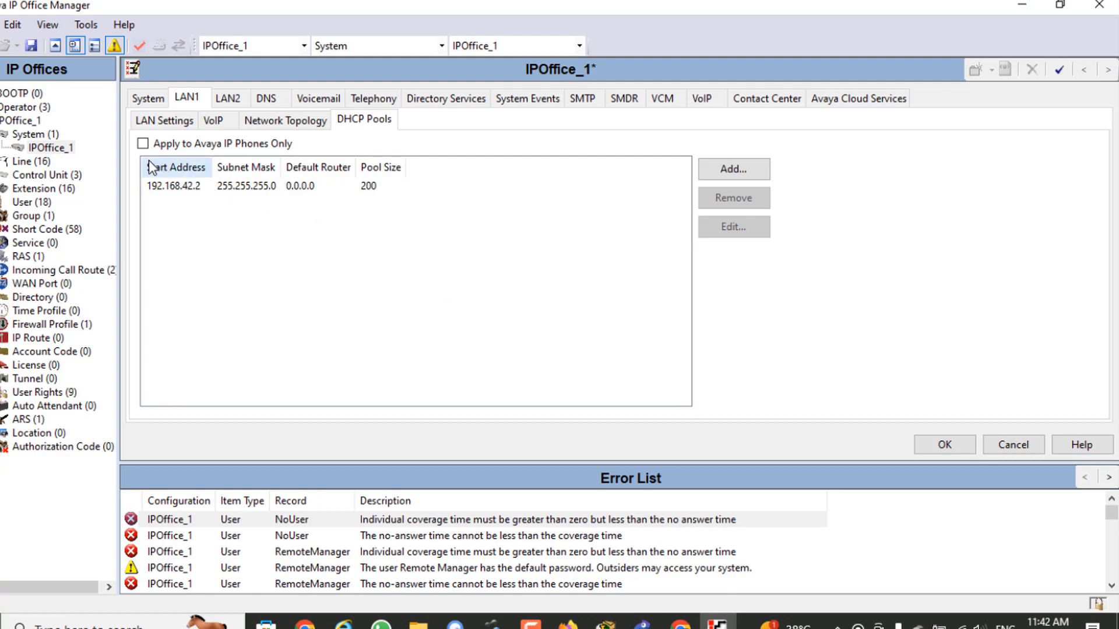
left_click(143, 144)
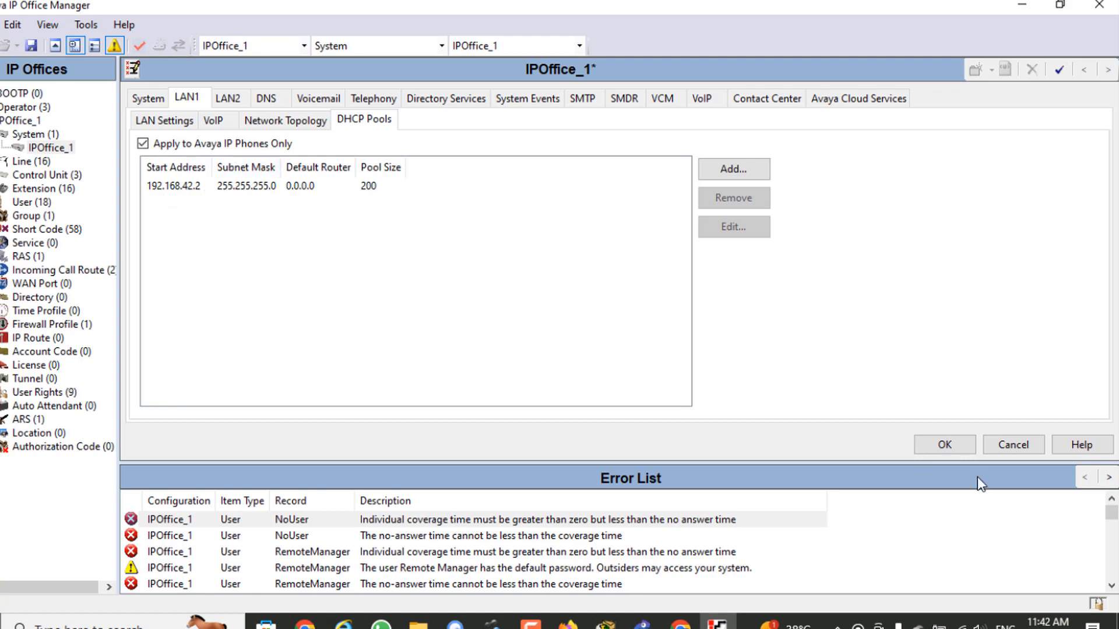
left_click(943, 448)
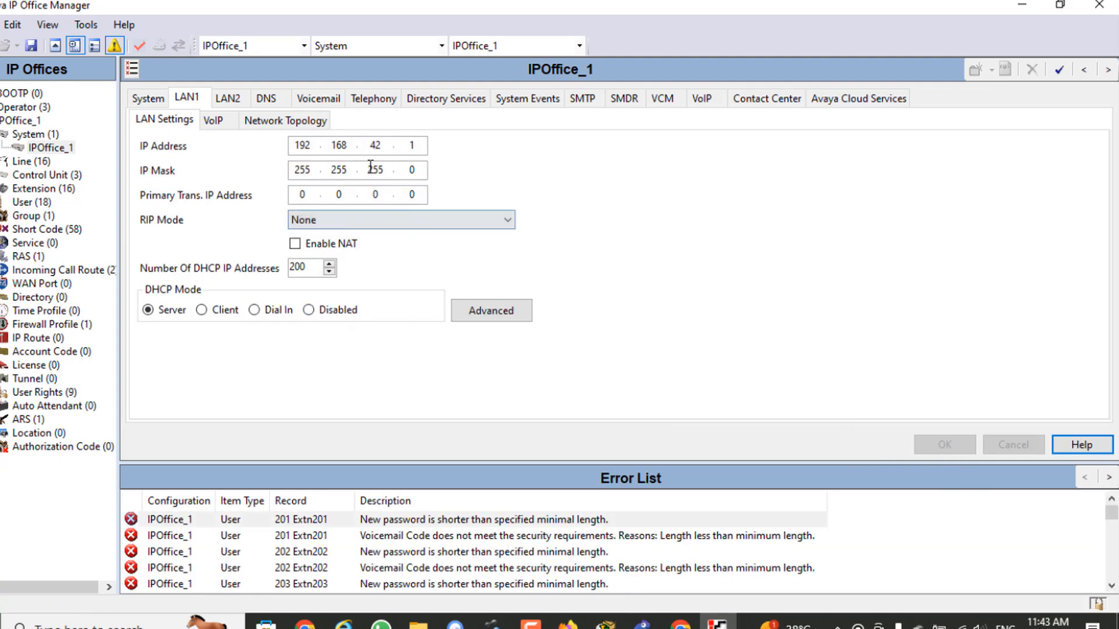
Step: Disable DHCP on LAN1, enable its H.323 gatekeeper and SIP registrar, and save the system settings
left_click(309, 310)
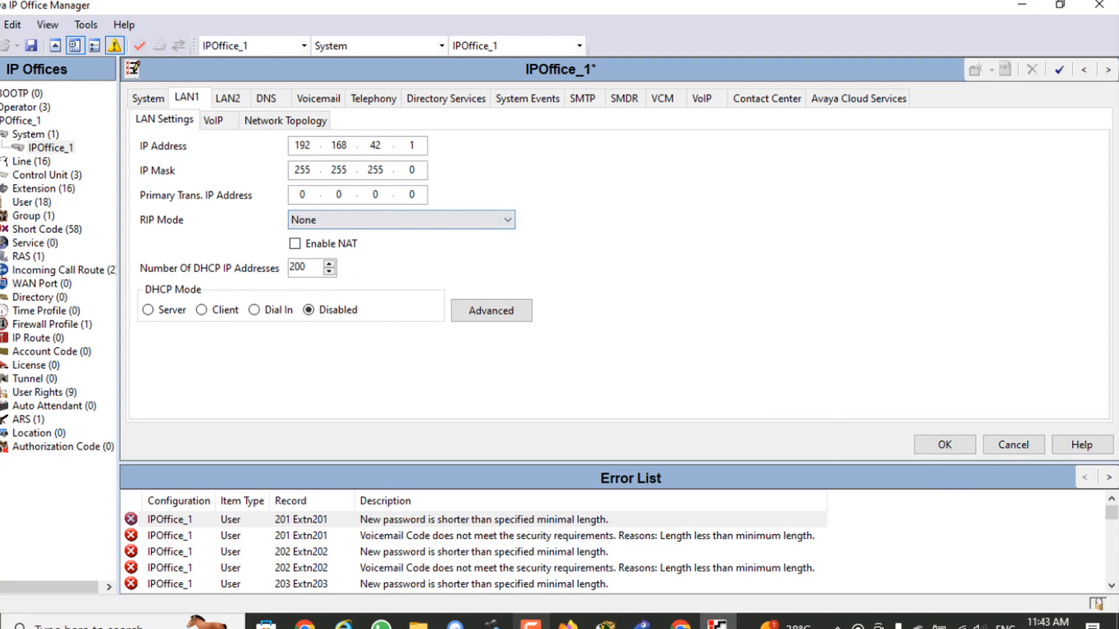
left_click(213, 120)
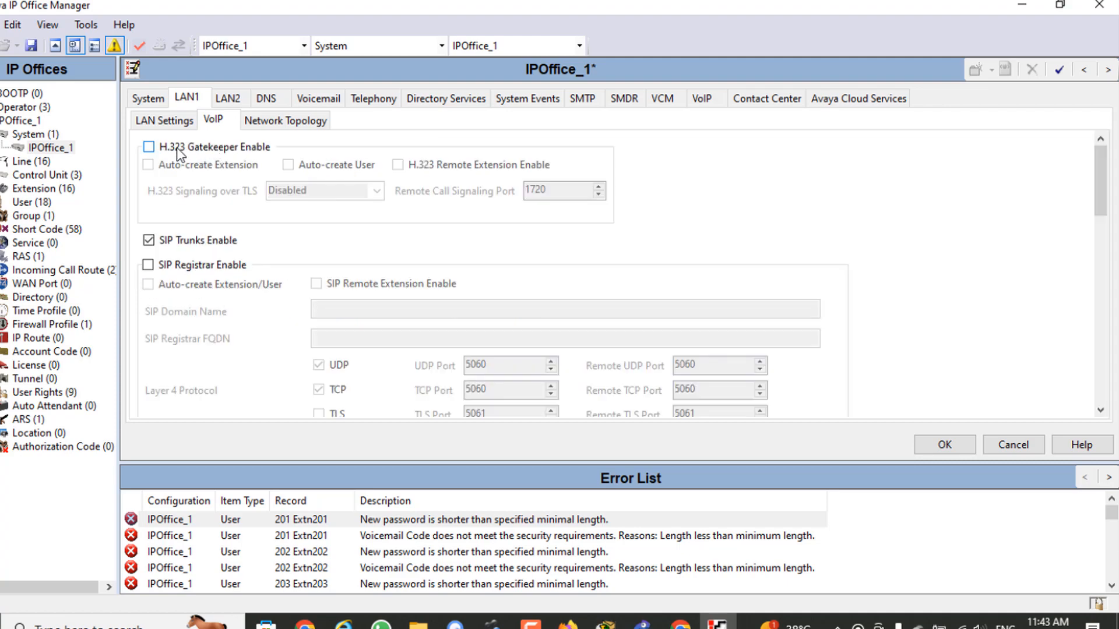
left_click(148, 149)
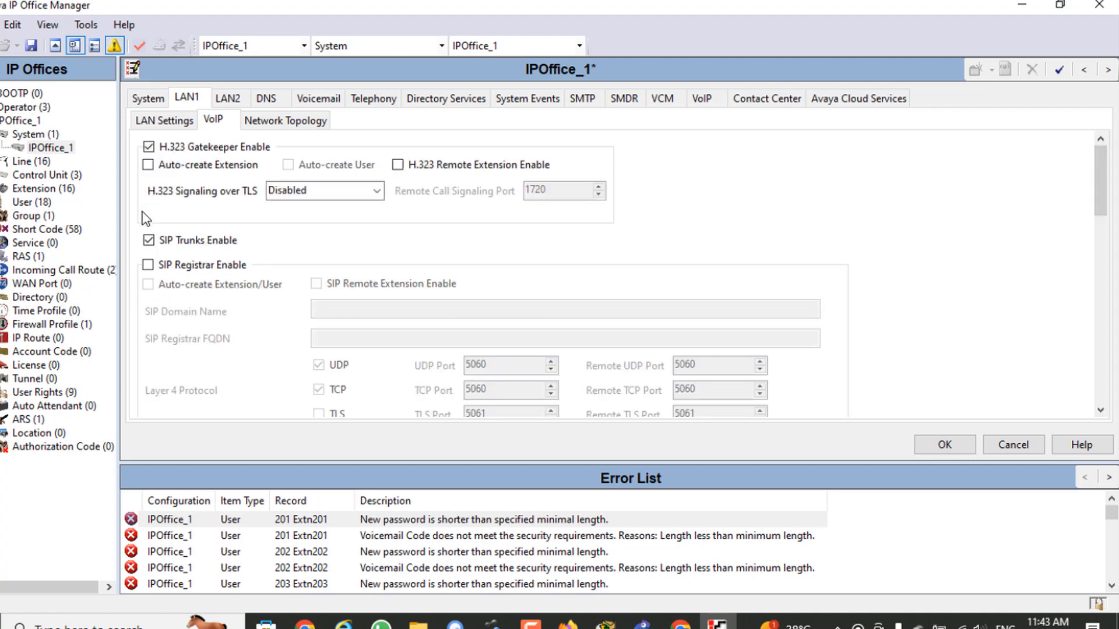
left_click(148, 266)
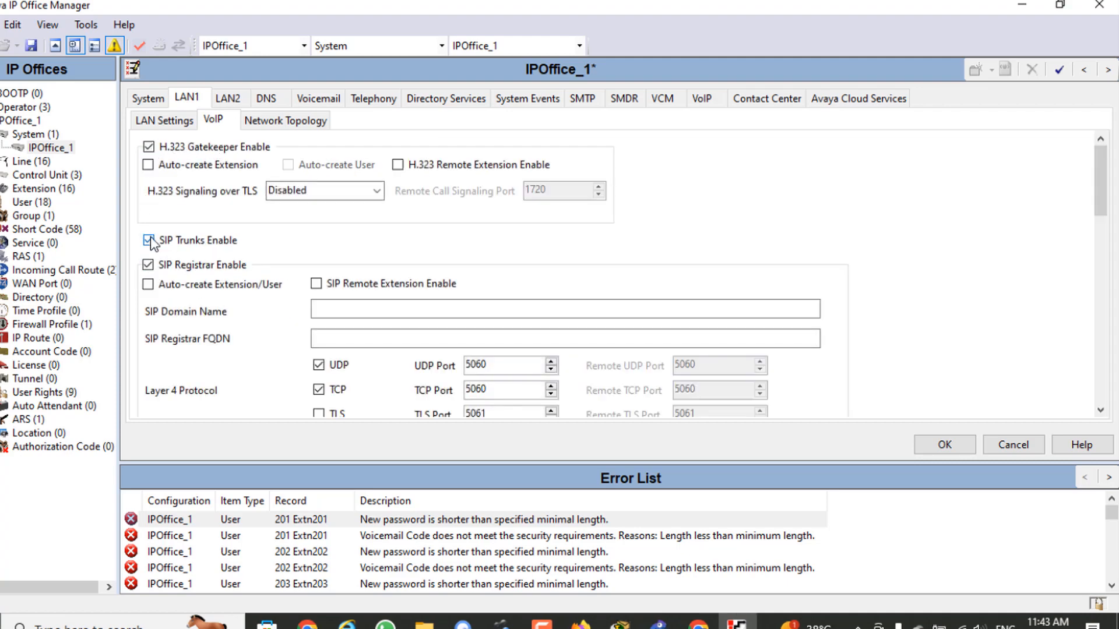
left_click(337, 307)
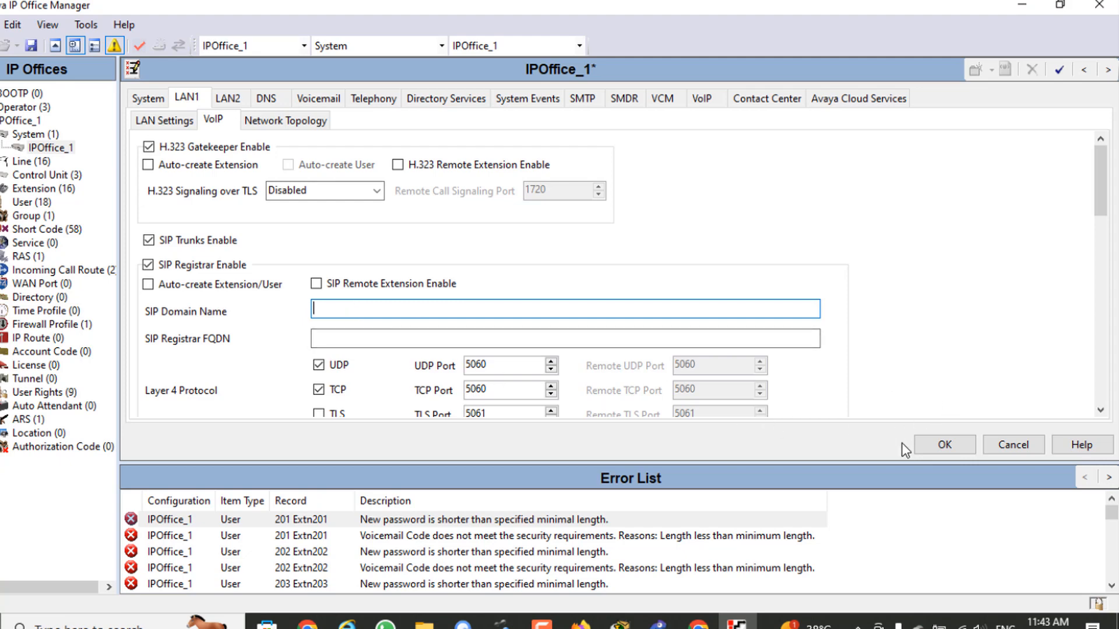
left_click(925, 443)
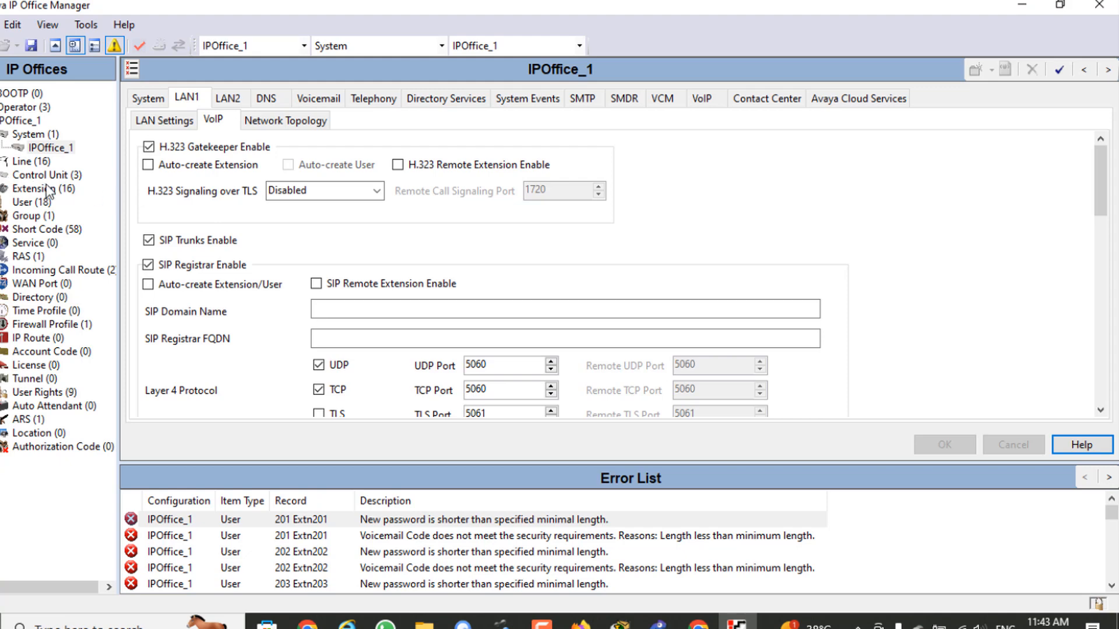
Step: Start a new SIP extension in the IPOffice_1 configuration and set its base extension to 300
left_click(1, 189)
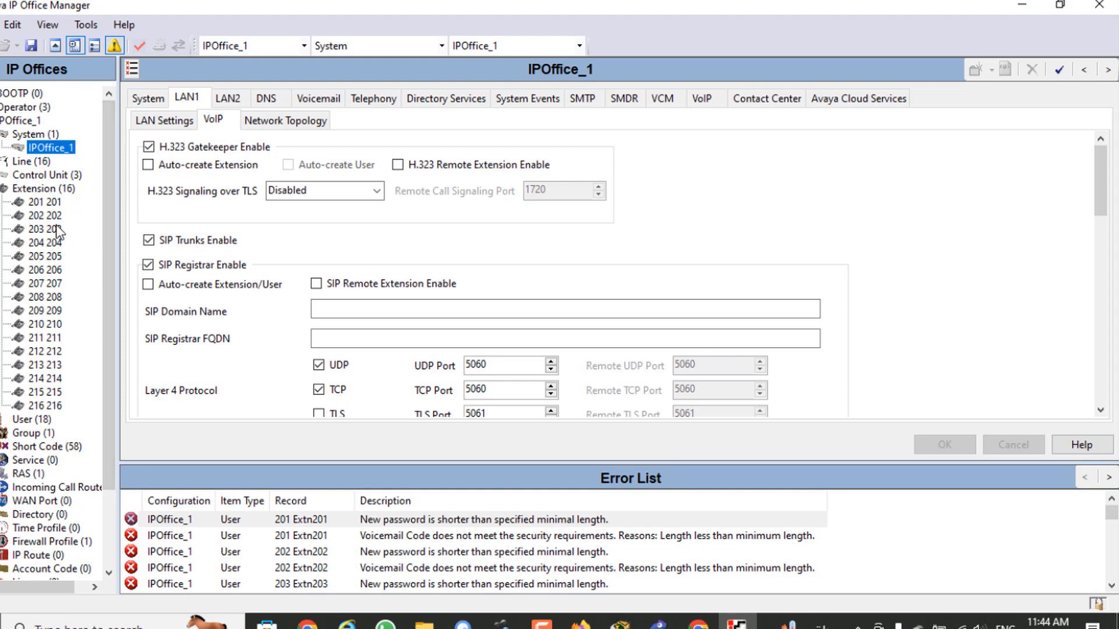
left_click(52, 192)
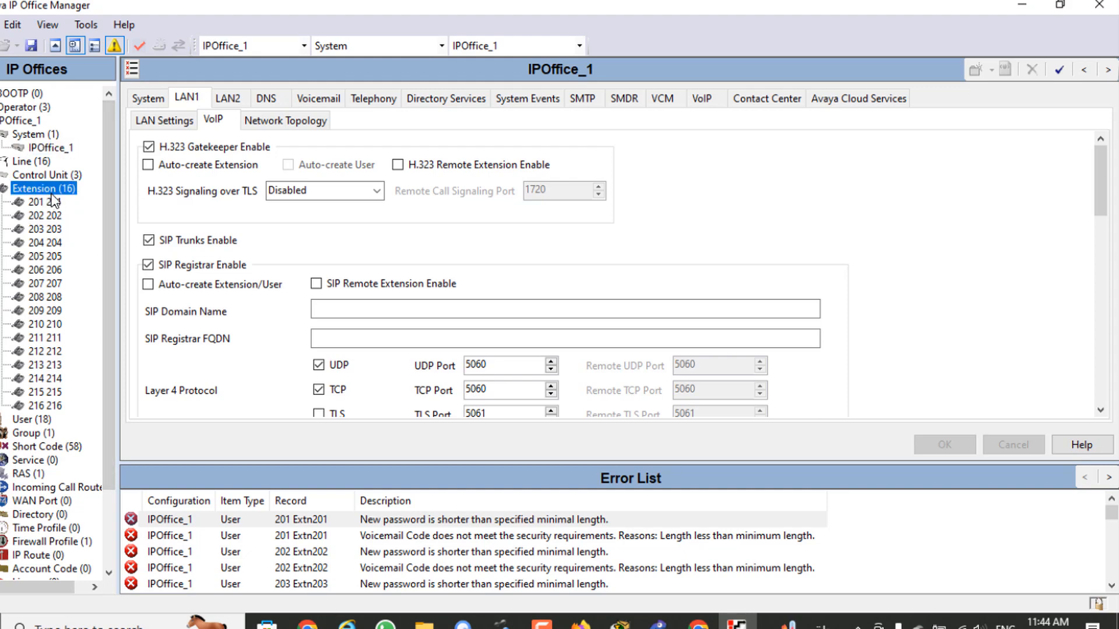
right_click(54, 201)
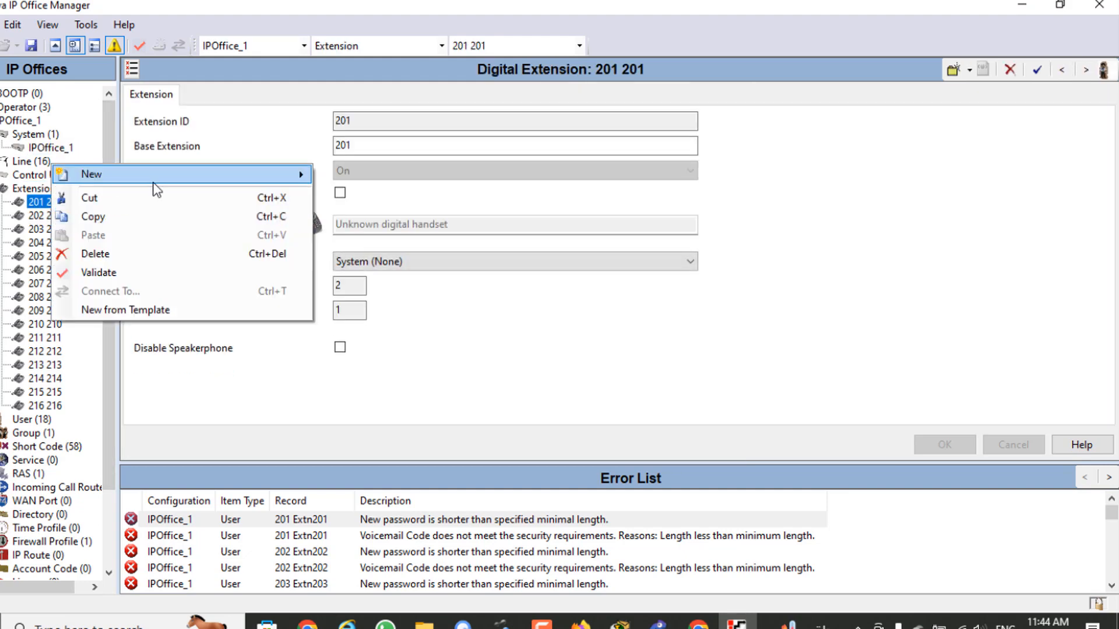
mouse_move(153, 182)
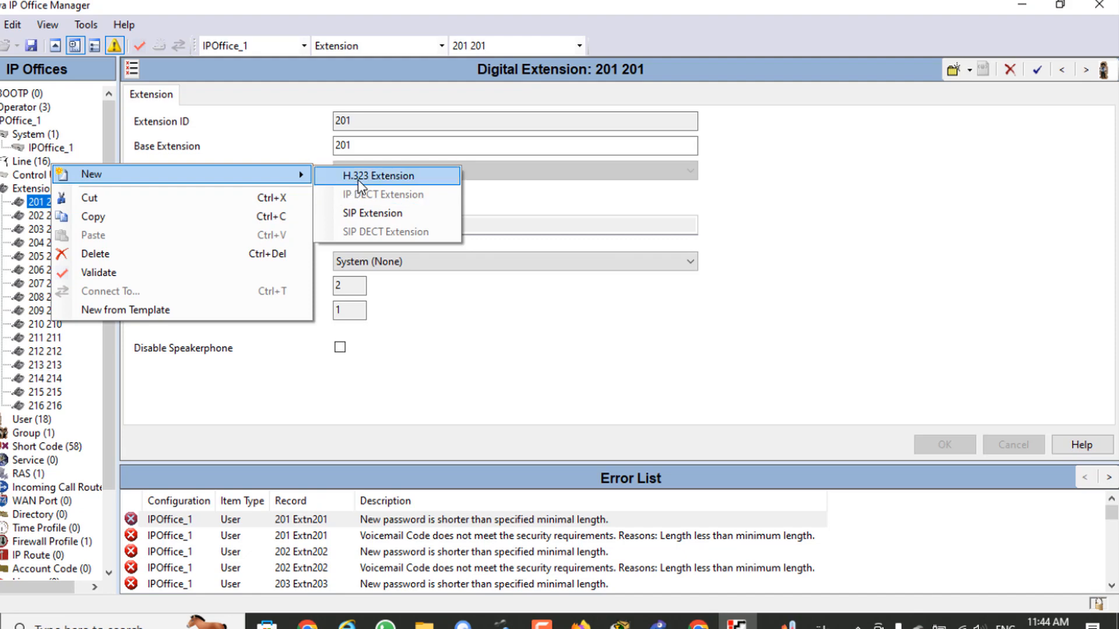
left_click(372, 214)
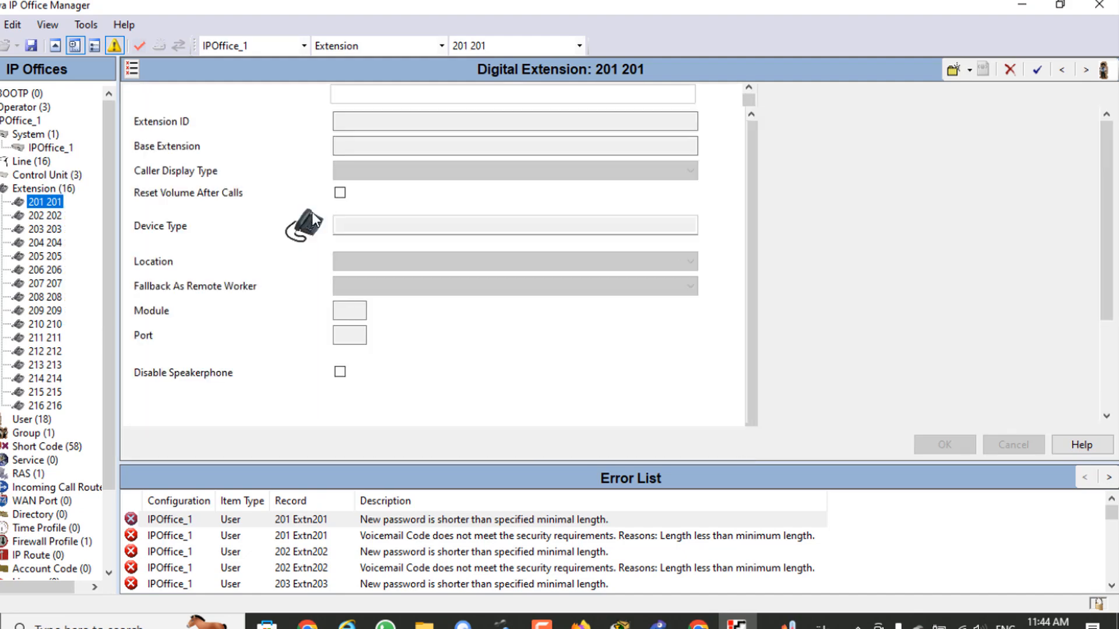
left_click(361, 146)
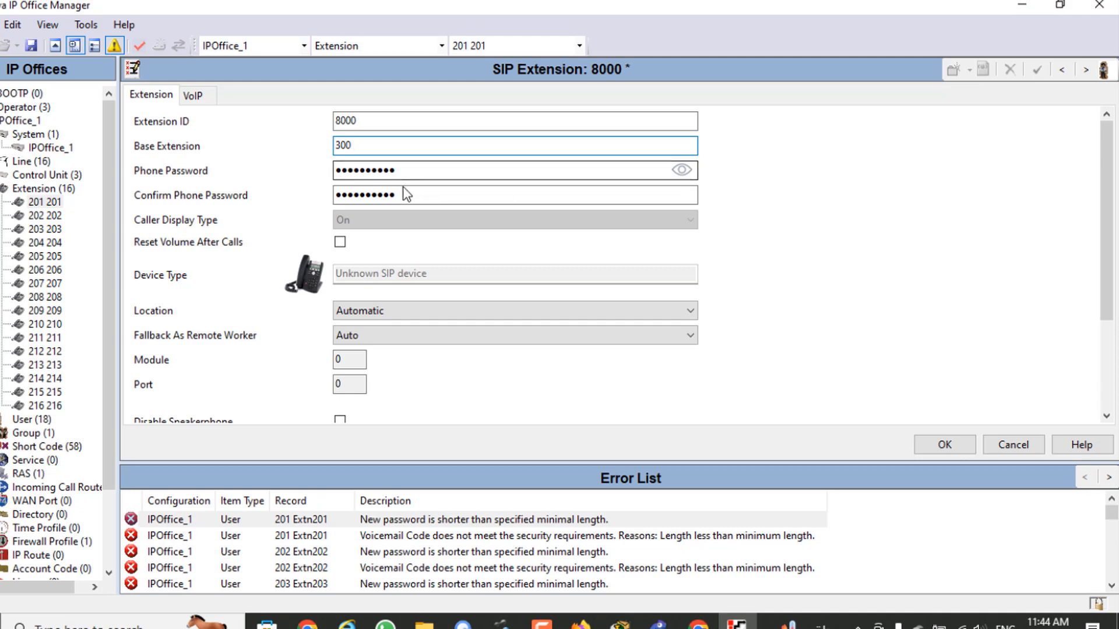
Step: Check the new SIP extension's phone password by showing and hiding it, and save the extension
left_click(680, 171)
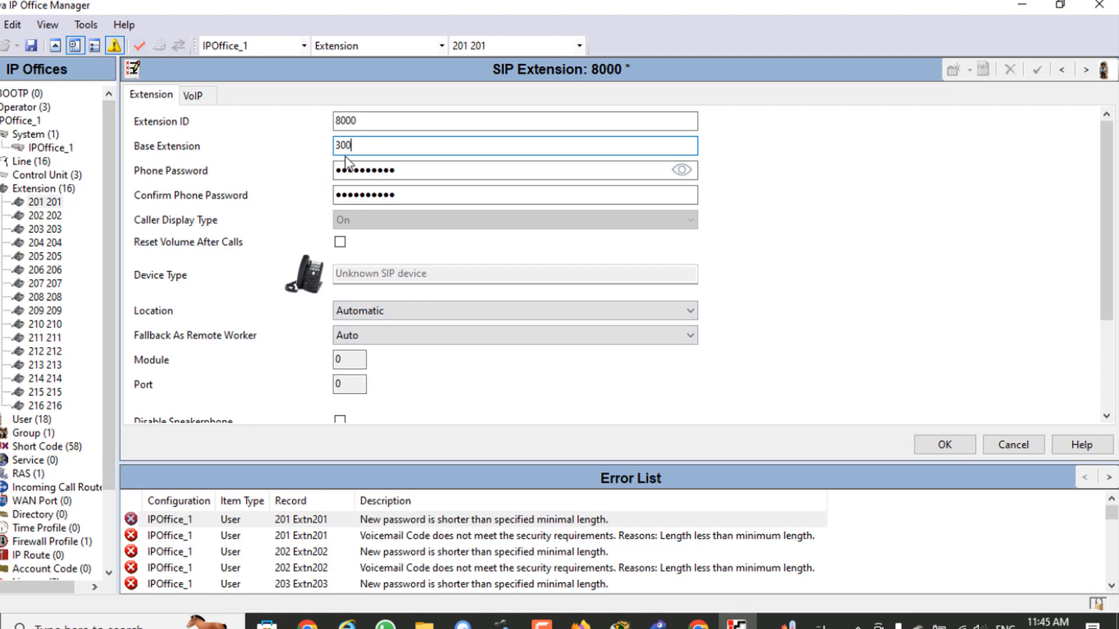
left_click_drag(343, 142, 315, 139)
left_click_drag(420, 174, 341, 176)
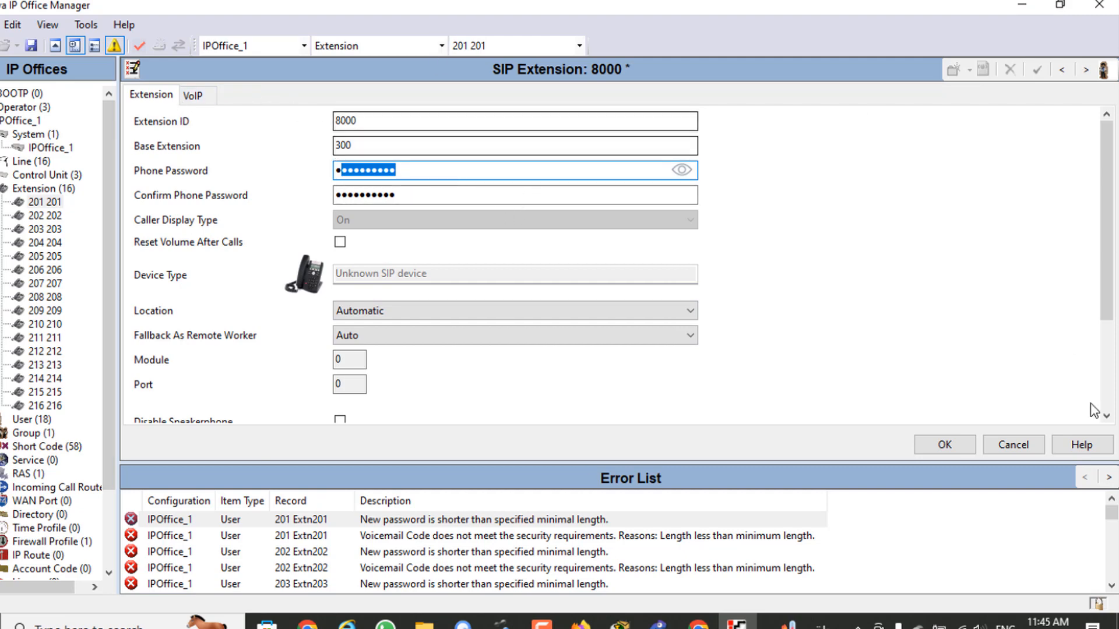
left_click(681, 169)
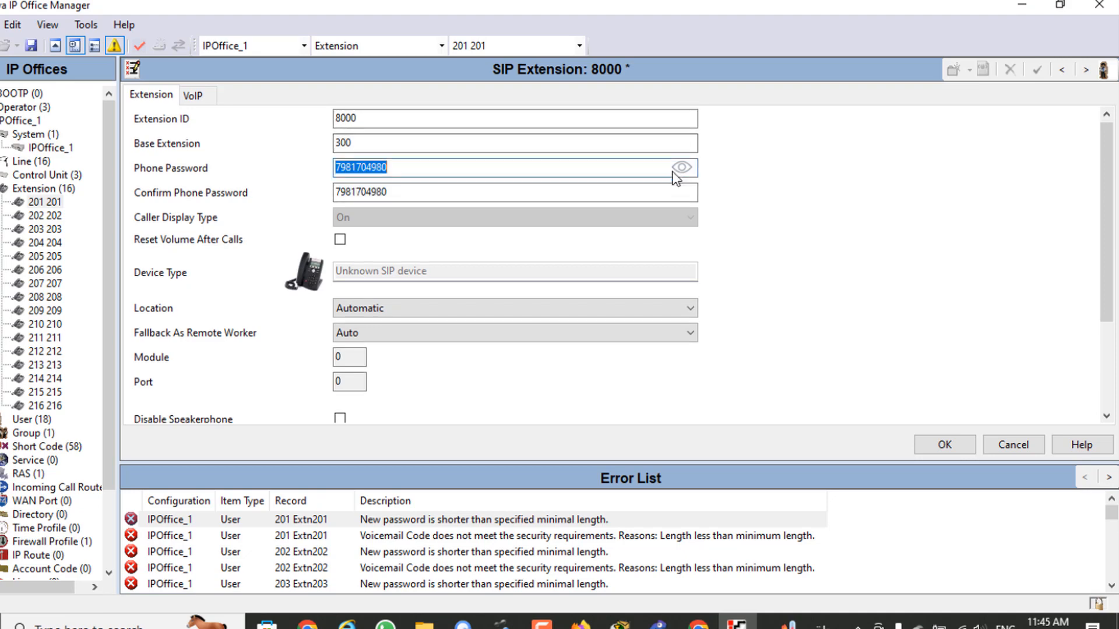
left_click(673, 173)
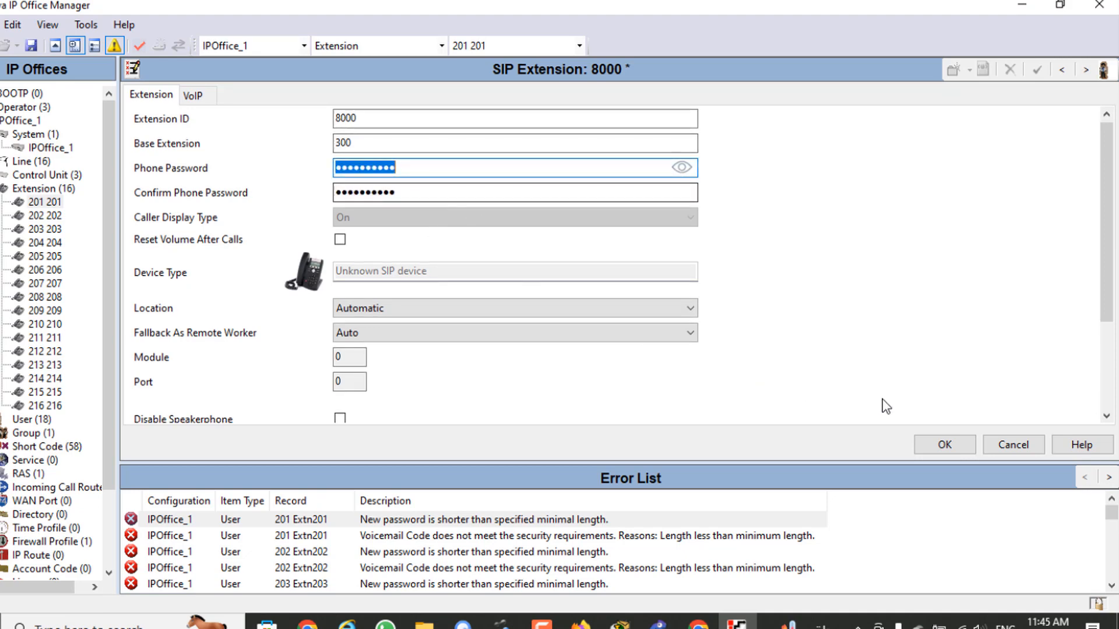
left_click(945, 445)
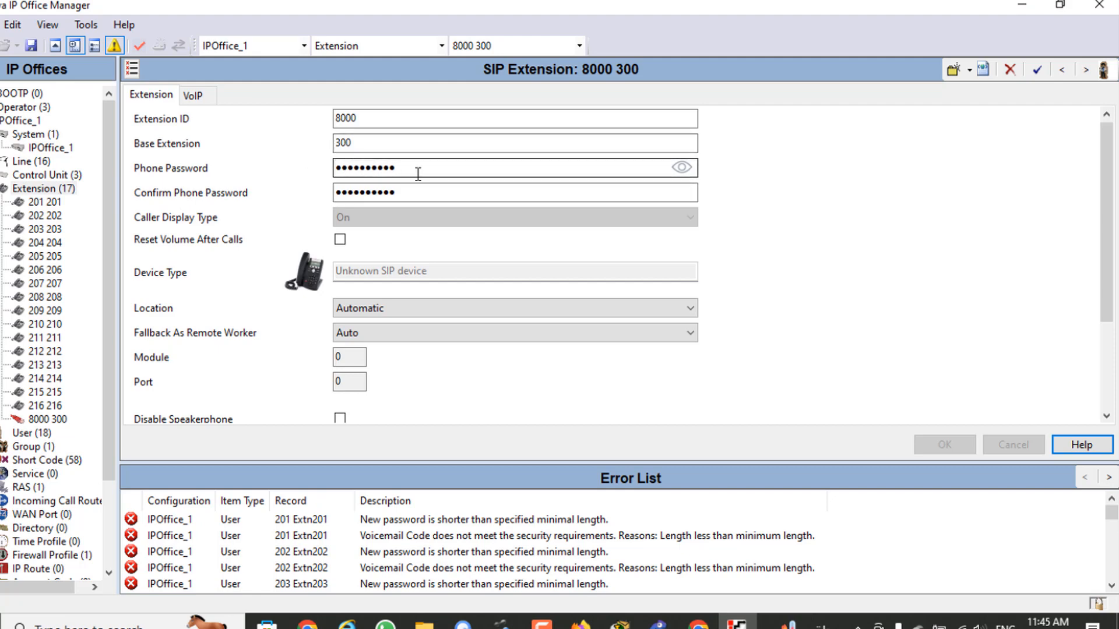
left_click_drag(418, 174, 296, 166)
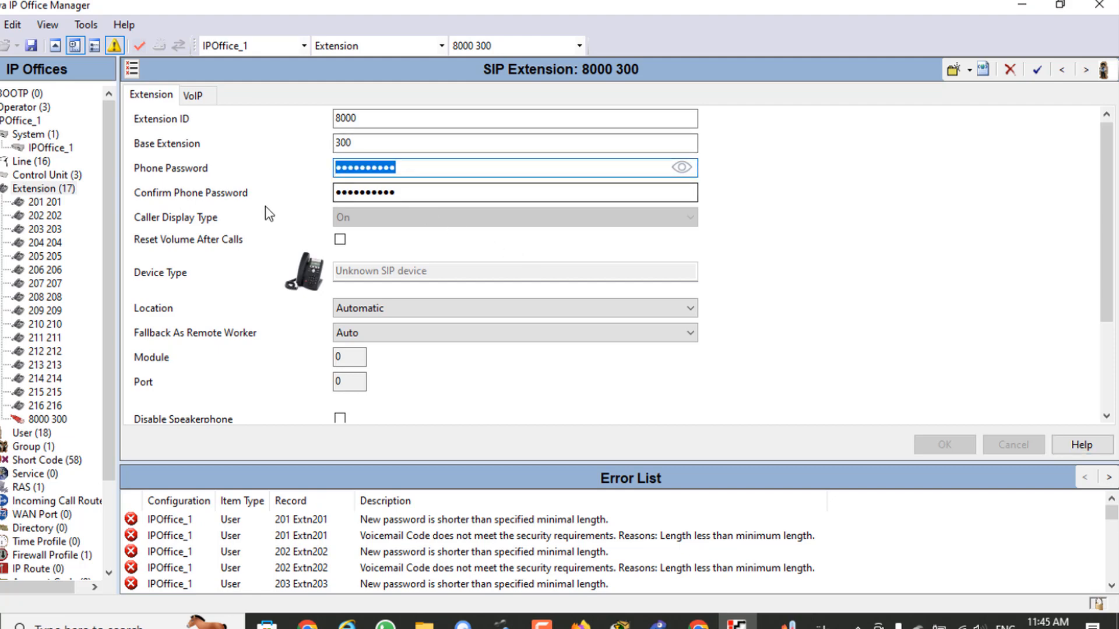